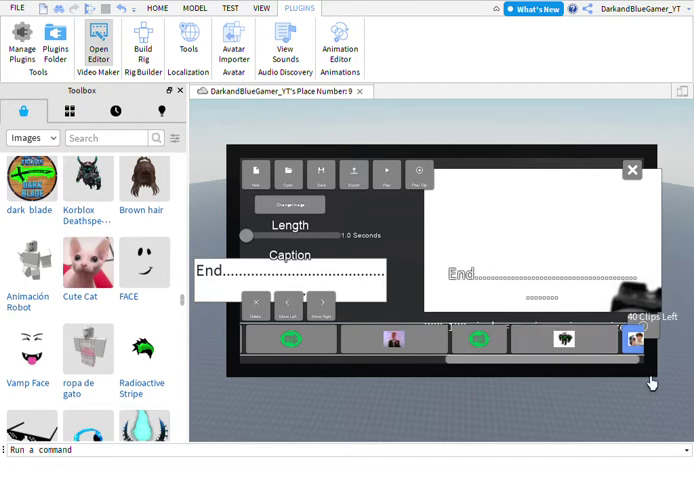
scroll(606, 362, "up", 1)
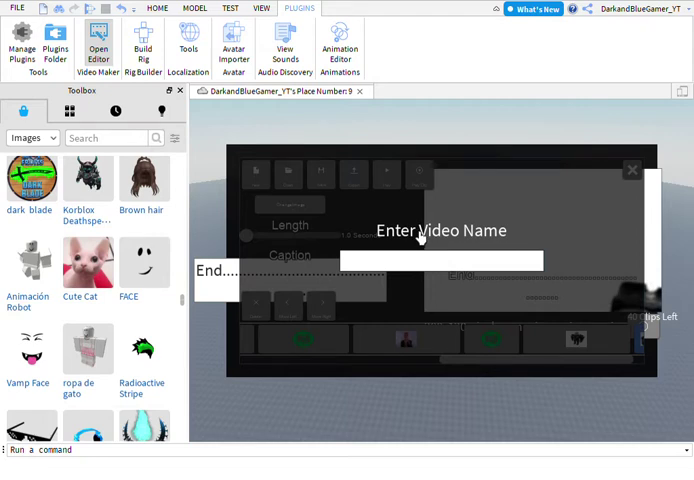
type("Robux")
type("/Rick")
type("rol")
type("l")
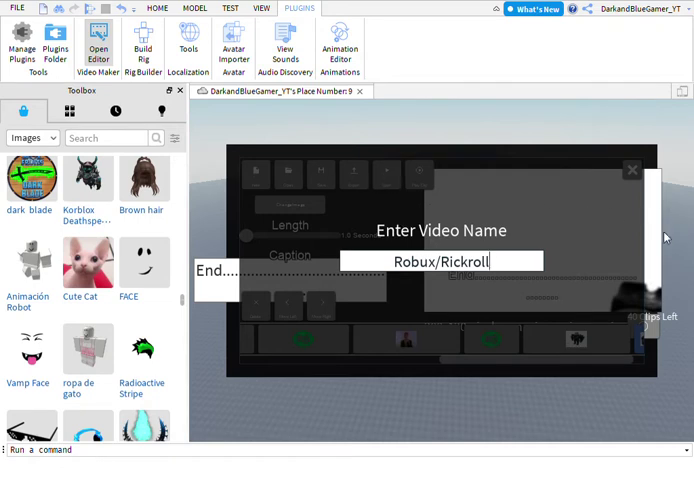
- Confirm the name Robux/Rickroll to export the video as a code script
key("Return")
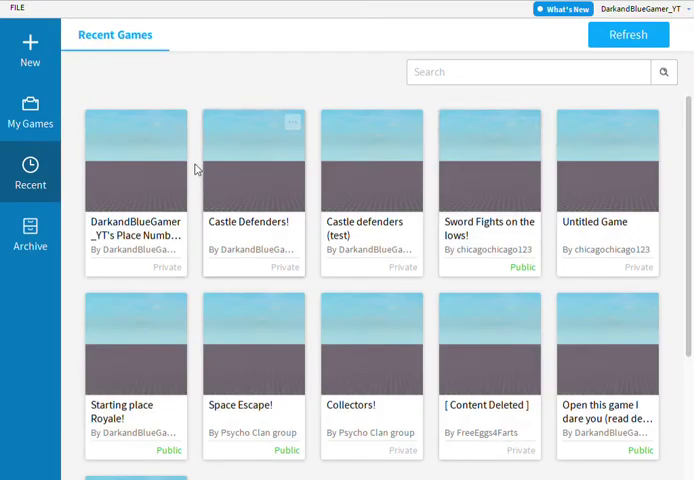
- Reopen DarkandBlueGamer_YT's Place Number 9, load the Robux project in Video Maker, and start exporting
left_click(156, 161)
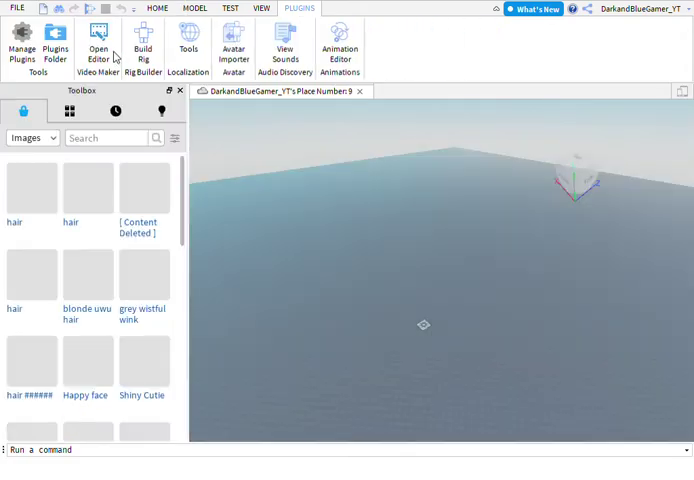
left_click(112, 57)
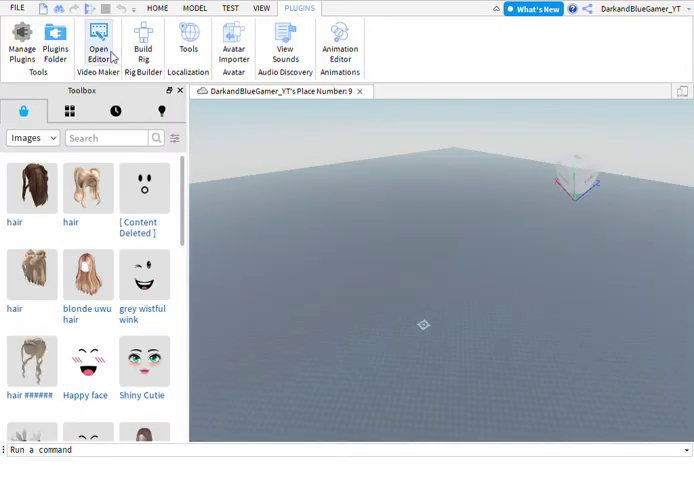
left_click(334, 166)
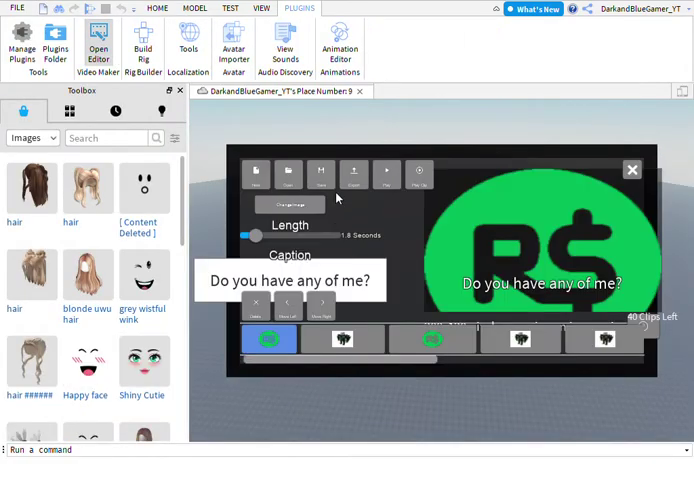
left_click(353, 172)
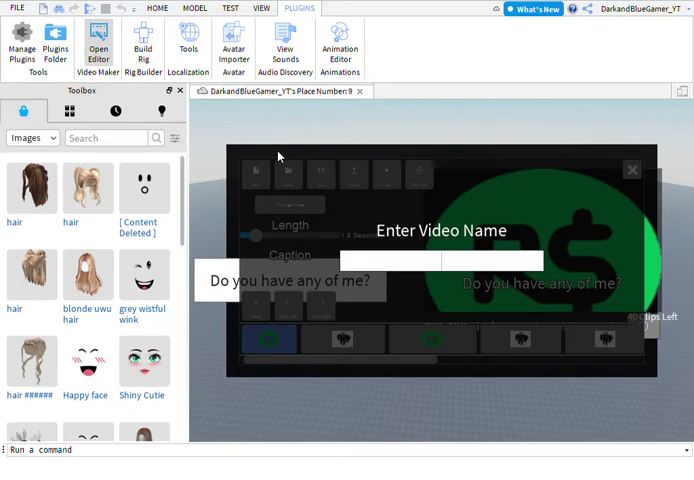
type("Robux/Rick")
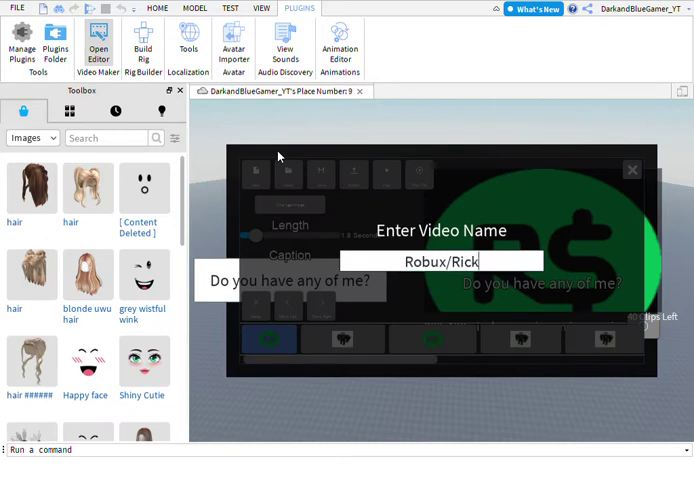
type(" Roll")
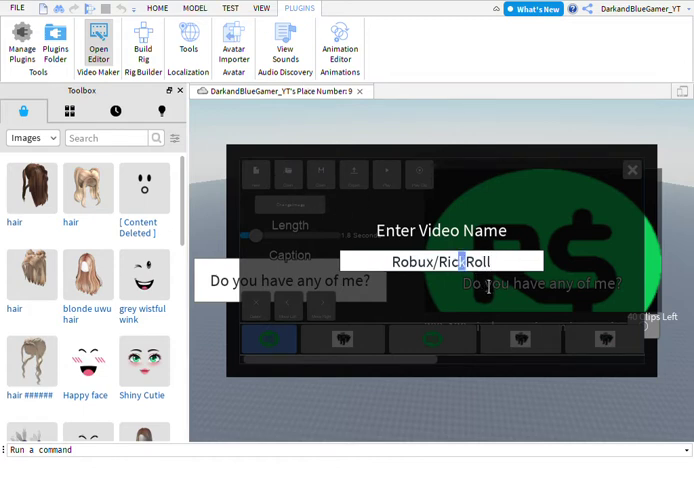
type("k")
- Rename the video to 'Robux/Rick Roll' with a space, and export it to a script
double_click(462, 261)
left_click(488, 287)
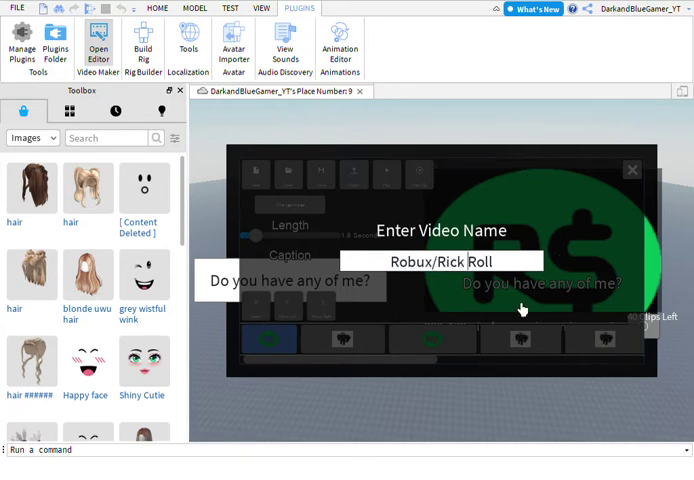
key("Return")
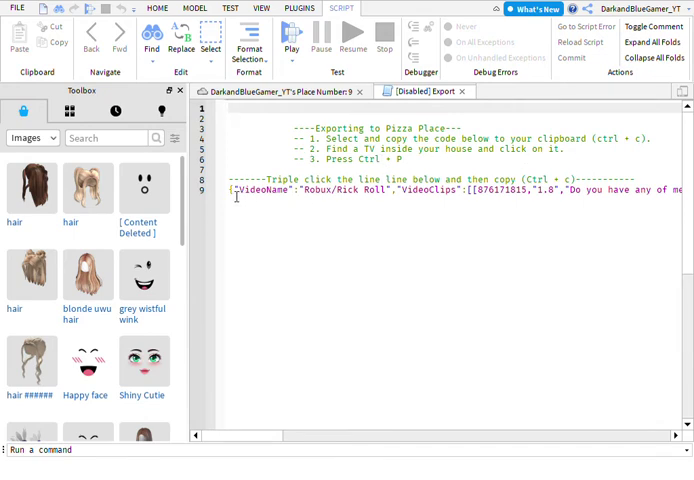
- Select the entire JSON line 9 in the Export script
left_click(233, 195)
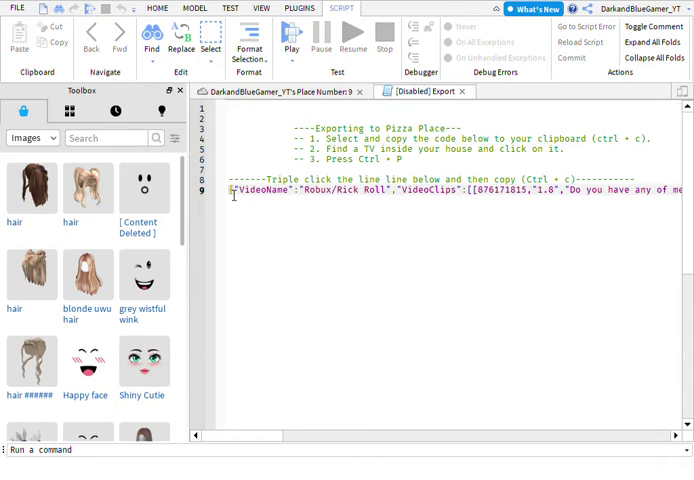
triple_click(233, 195)
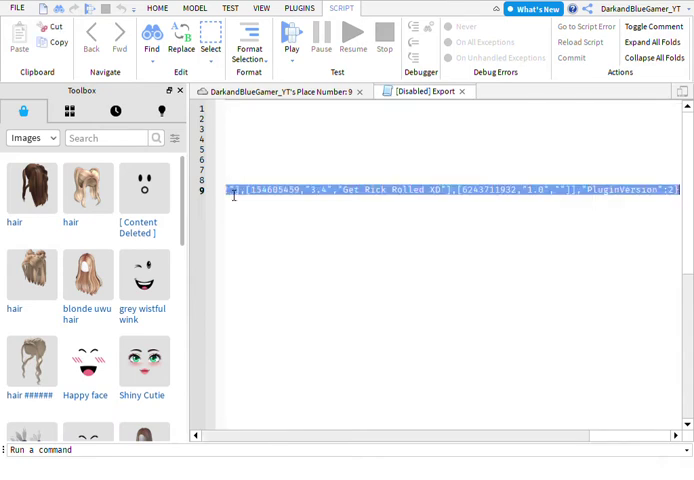
scroll(367, 194, "down", 2)
scroll(480, 175, "up", 2)
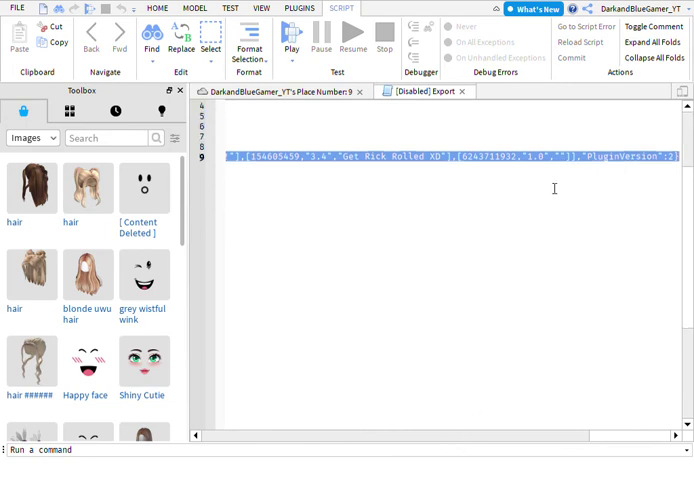
mouse_move(555, 447)
left_mouse_down()
mouse_move(497, 438)
mouse_move(206, 434)
mouse_move(500, 435)
left_mouse_up()
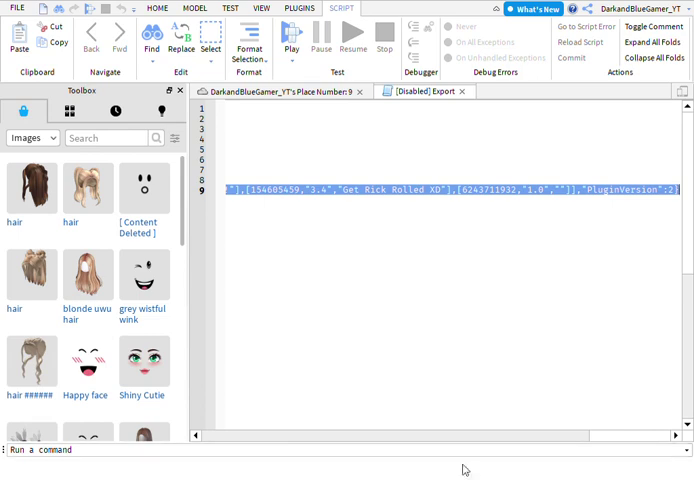